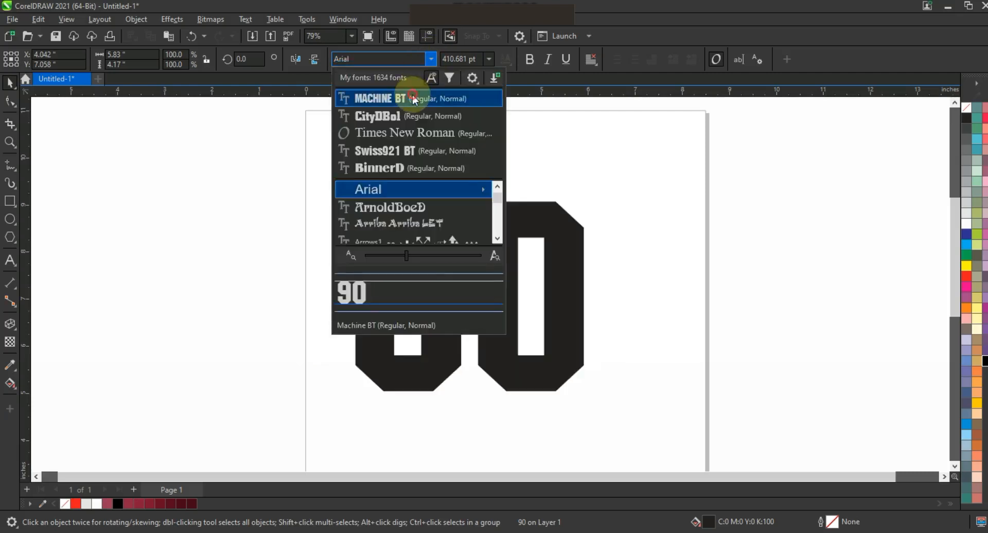
- Set the 90 text in the Machine BT font and enlarge it to about 5.71 by 4.74 inches
left_click(412, 97)
left_click_drag(600, 406, 628, 430)
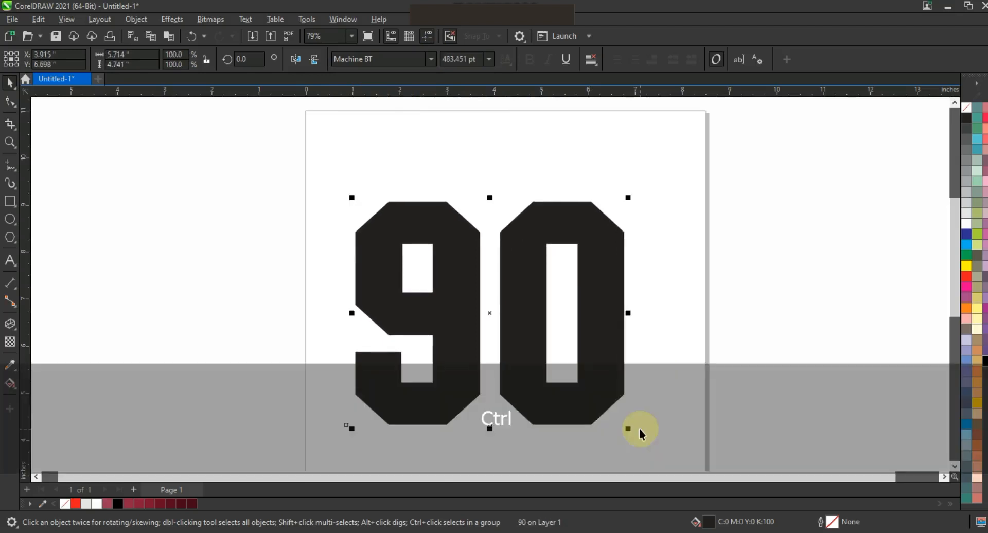
- Convert the 90 to curves and skew its right side upward by about 2.6 degrees
key("ctrl+q")
left_click_drag(627, 344, 642, 344)
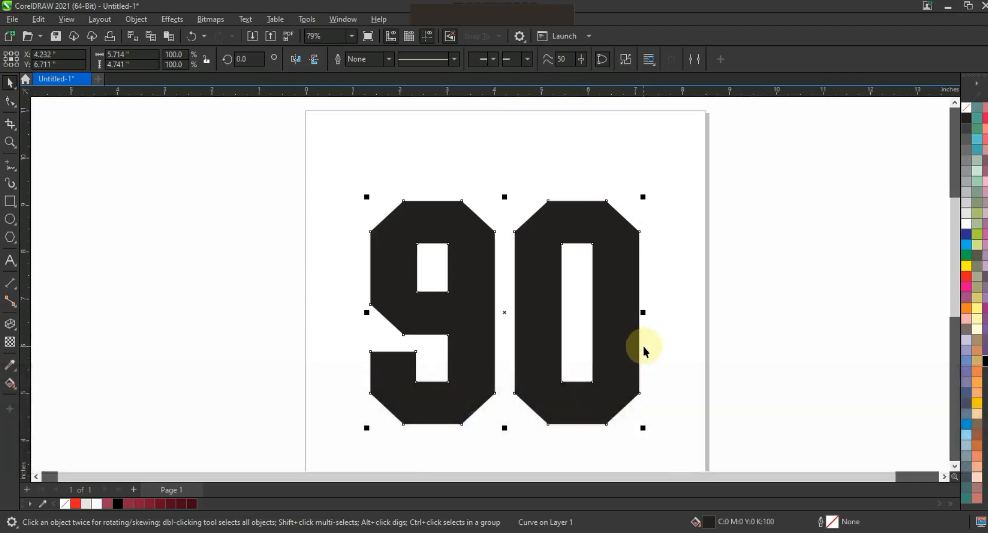
left_click(641, 334)
left_click_drag(644, 313, 645, 303)
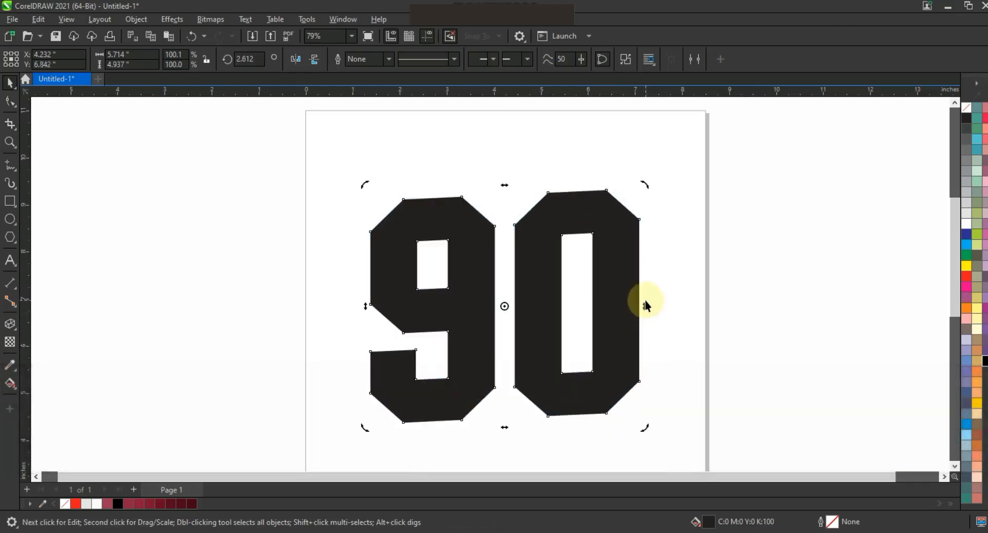
- Narrow the 90 to about 5.29 inches wide and skew its right side slightly further upward
left_click(375, 307)
left_click_drag(366, 306, 386, 307)
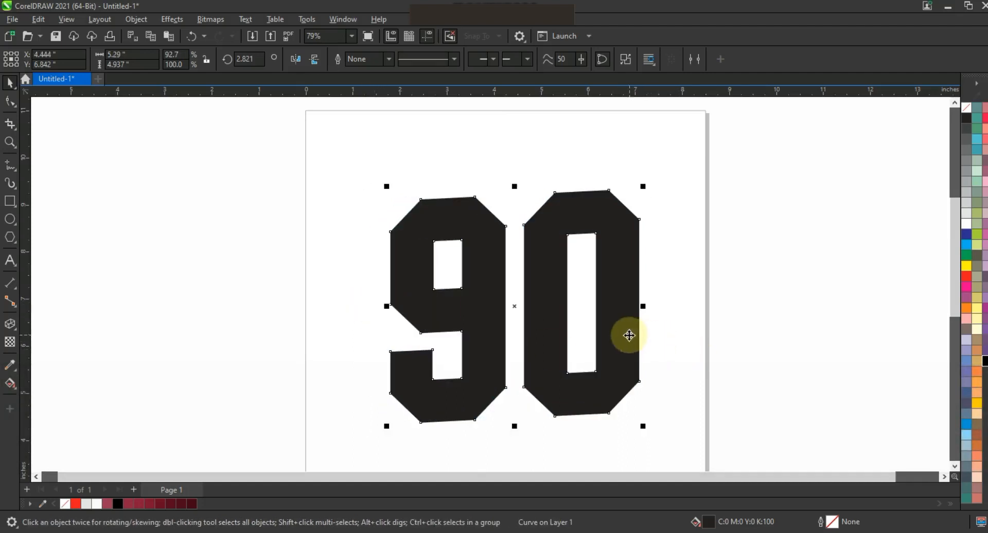
left_click(637, 320)
left_click_drag(645, 308, 647, 308)
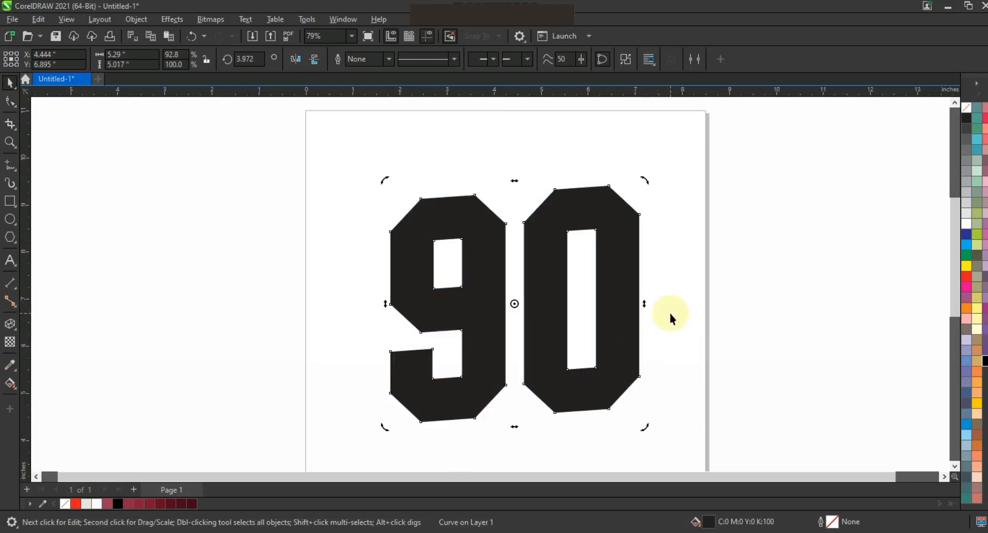
left_click(669, 315)
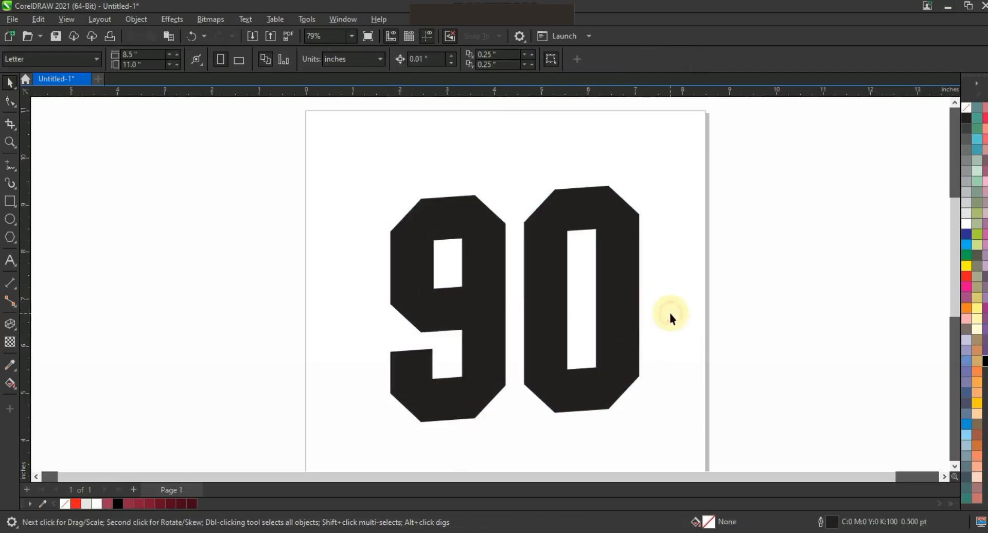
- Narrow the 90 to about 4.76 inches wide and skew its right side up until it is about 5.09 inches high
left_click(636, 322)
left_click_drag(388, 305, 412, 305)
left_click(470, 305)
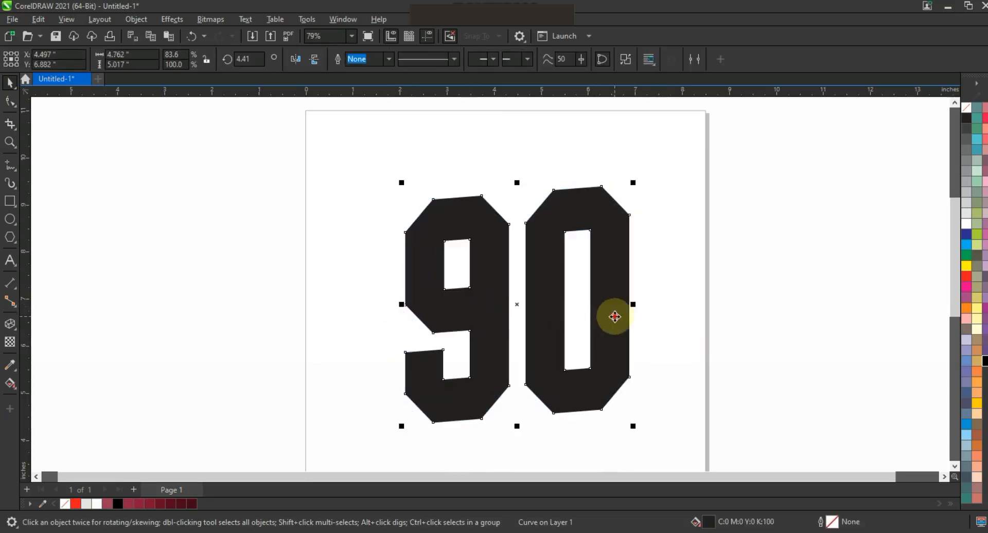
left_click_drag(633, 307, 634, 301)
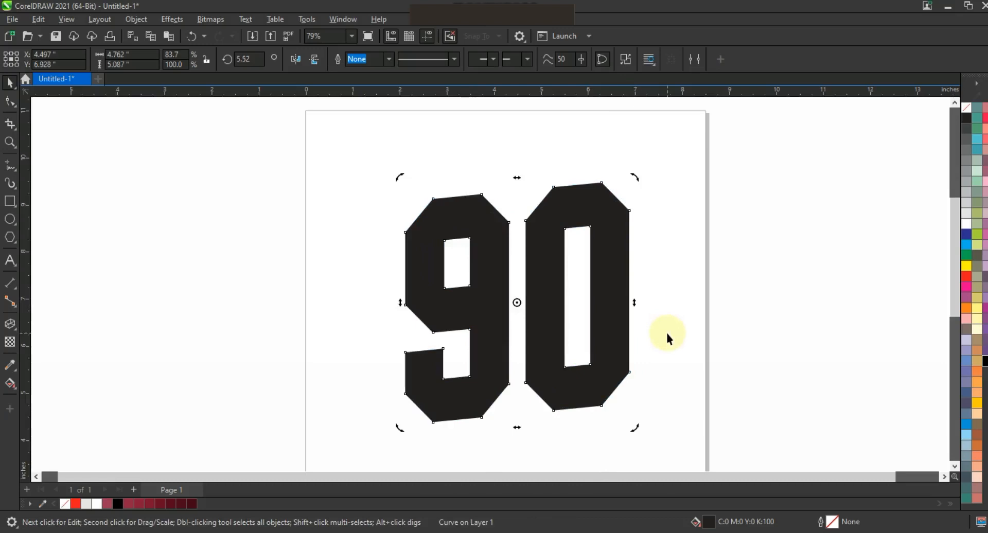
left_click(667, 334)
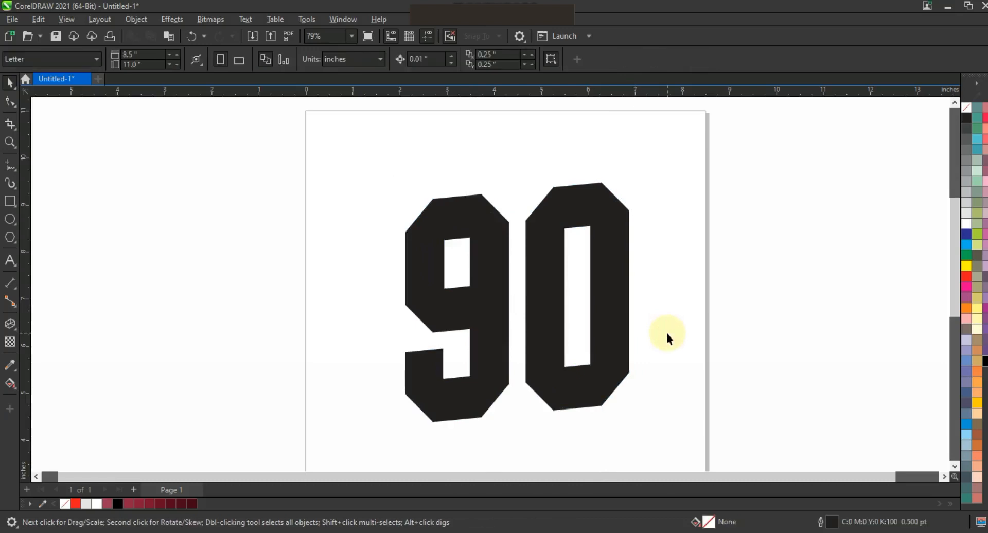
- Give the 90 a 3 pt red outline
left_click(619, 307)
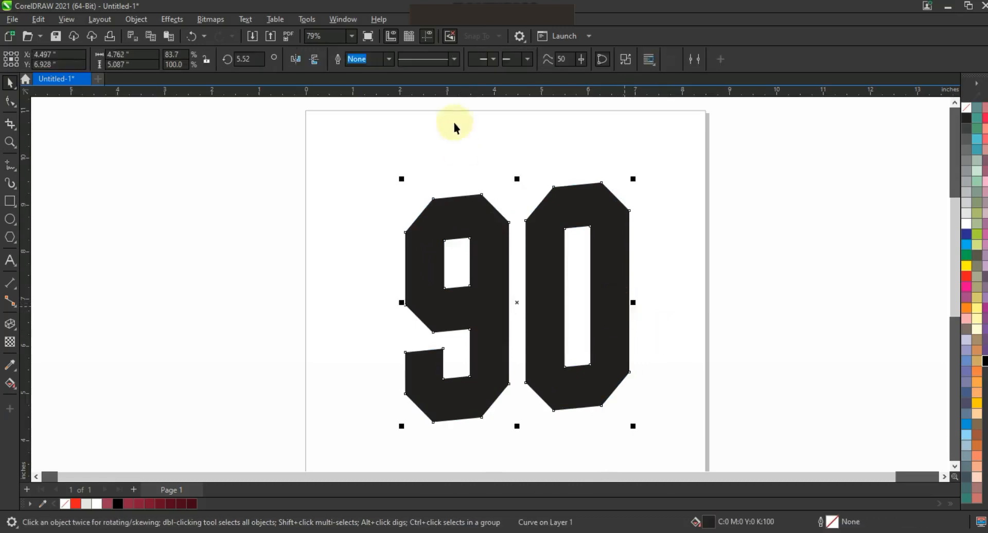
left_click(389, 58)
left_click(360, 138)
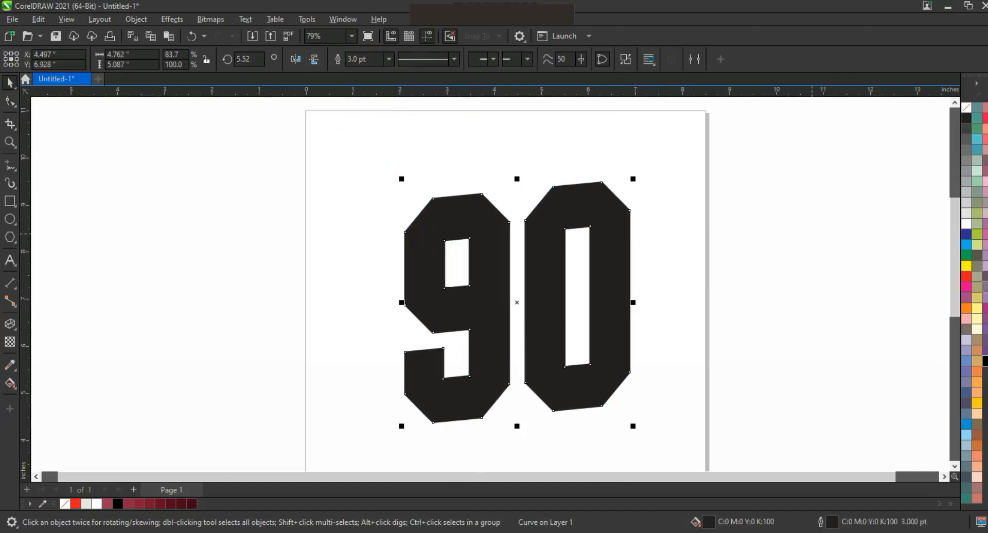
right_click(967, 285)
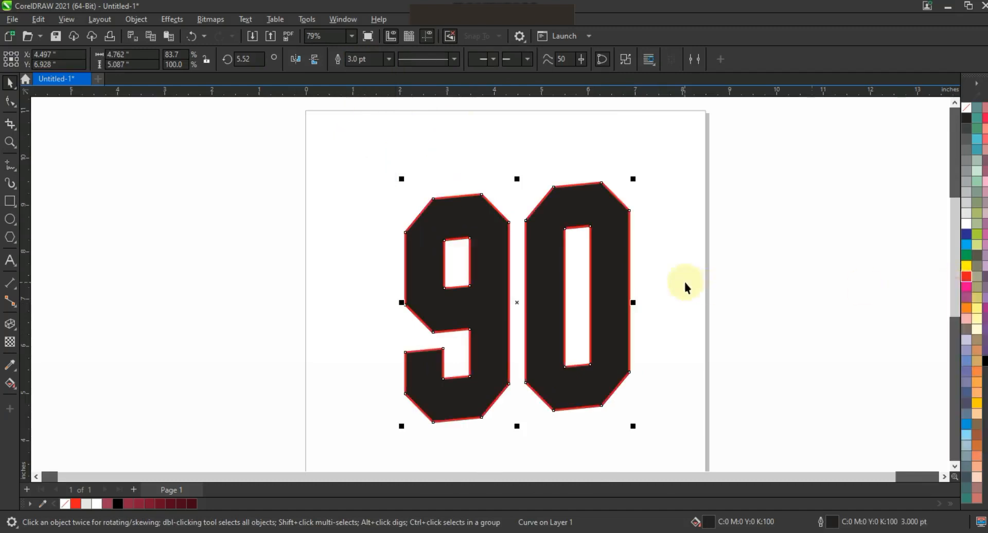
- Extrude the 90 up and to the left as a parallel extrusion, with its vanishing point at about -0.904, 0.207 inches
left_click(16, 333)
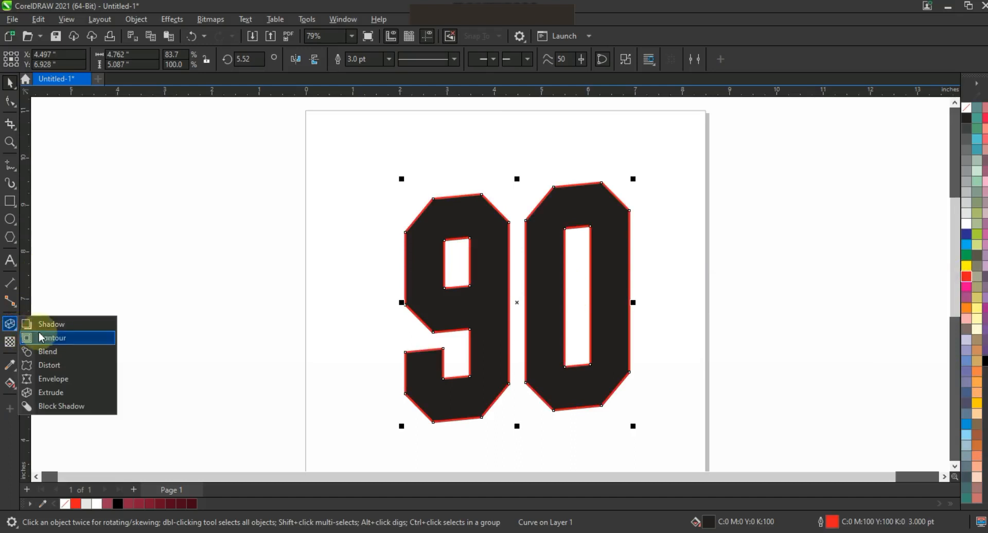
left_click(51, 392)
left_click_drag(443, 320, 228, 303)
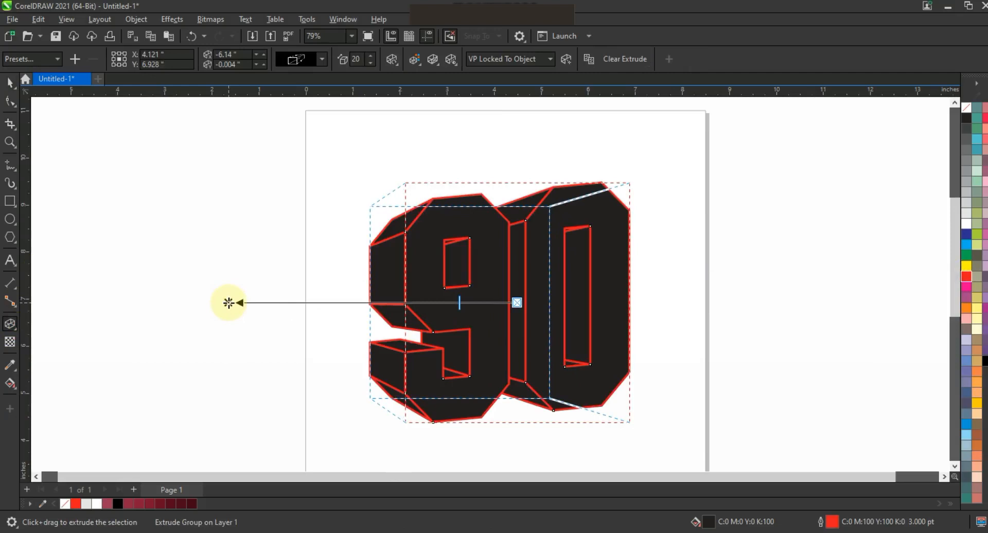
left_click(321, 59)
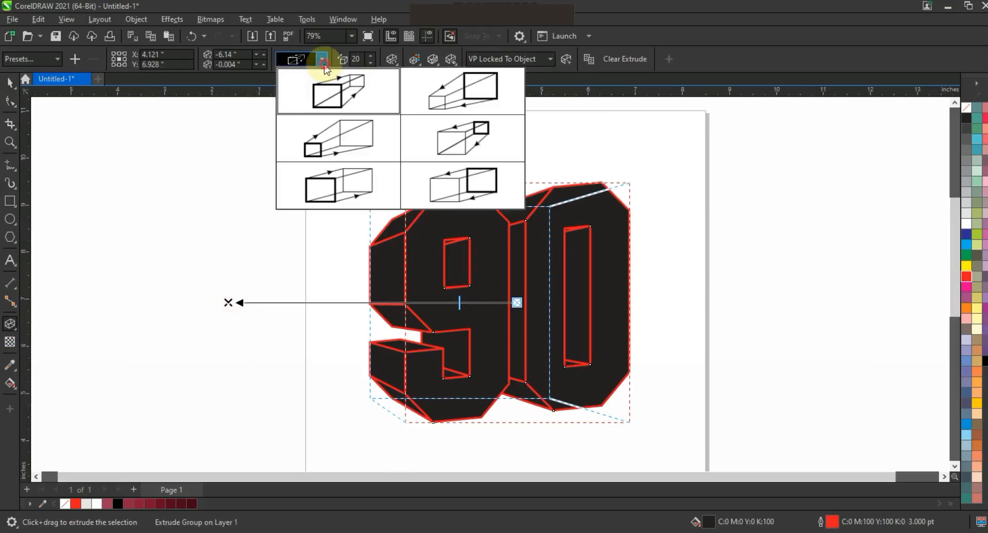
left_click(349, 189)
left_click_drag(229, 302, 475, 292)
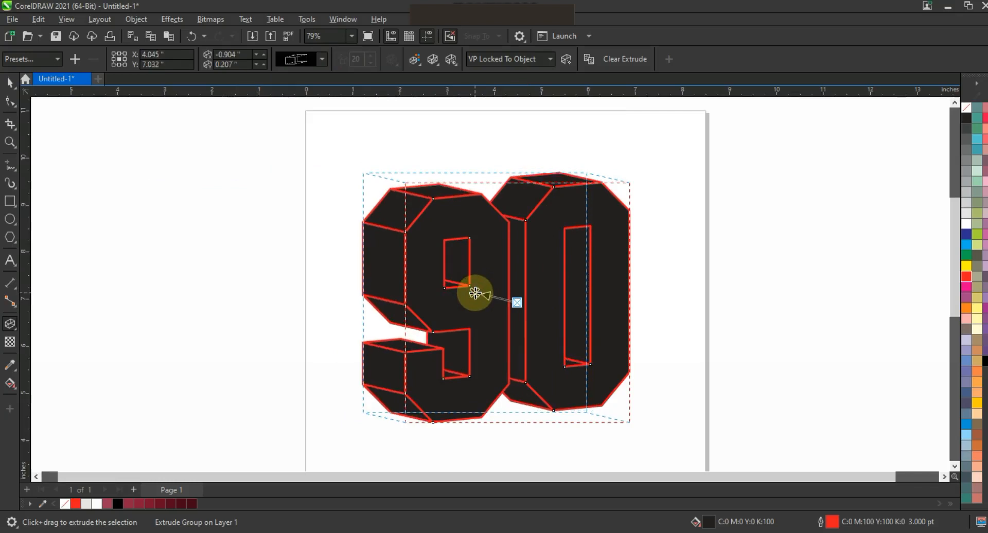
- Break the extrude group of the 90 apart to separate the front face from the sides
left_click(10, 82)
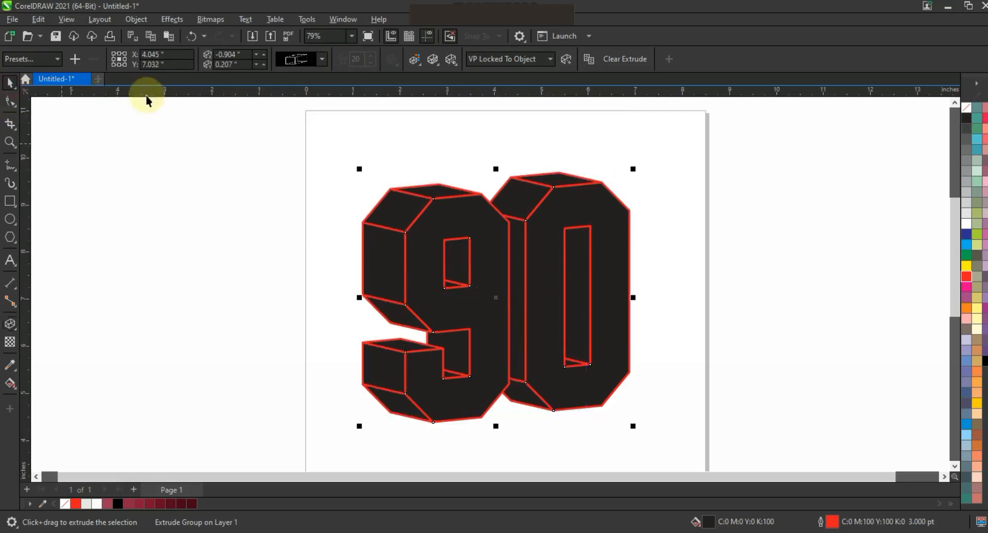
left_click(135, 20)
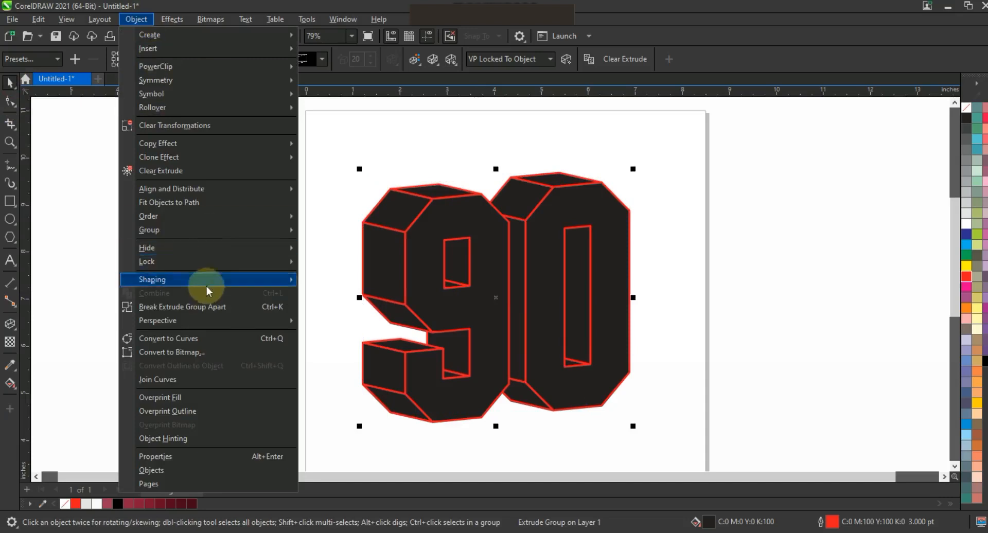
left_click(204, 307)
left_click(356, 285)
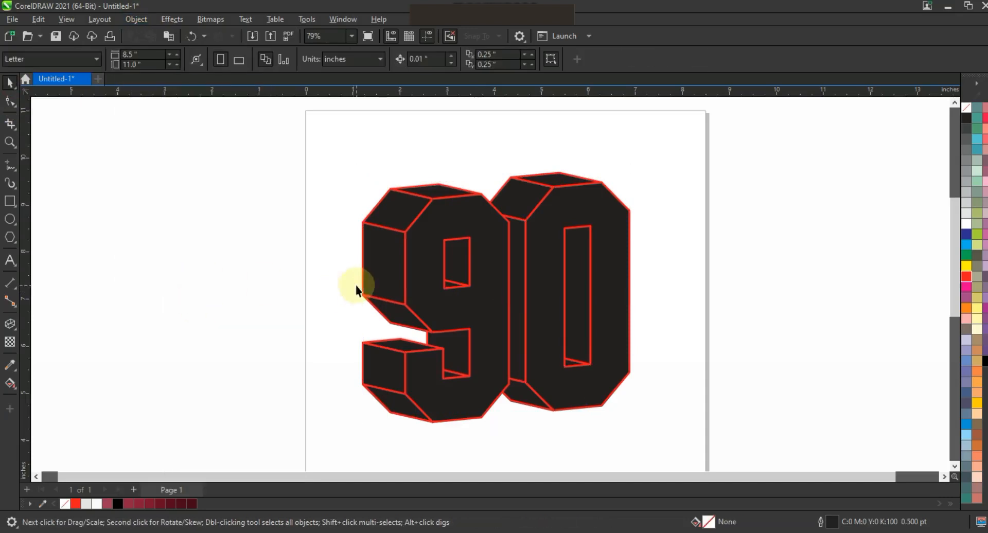
- Fill the front face of the 90 with white and the extruded side group with 40% black grey
left_click(437, 258)
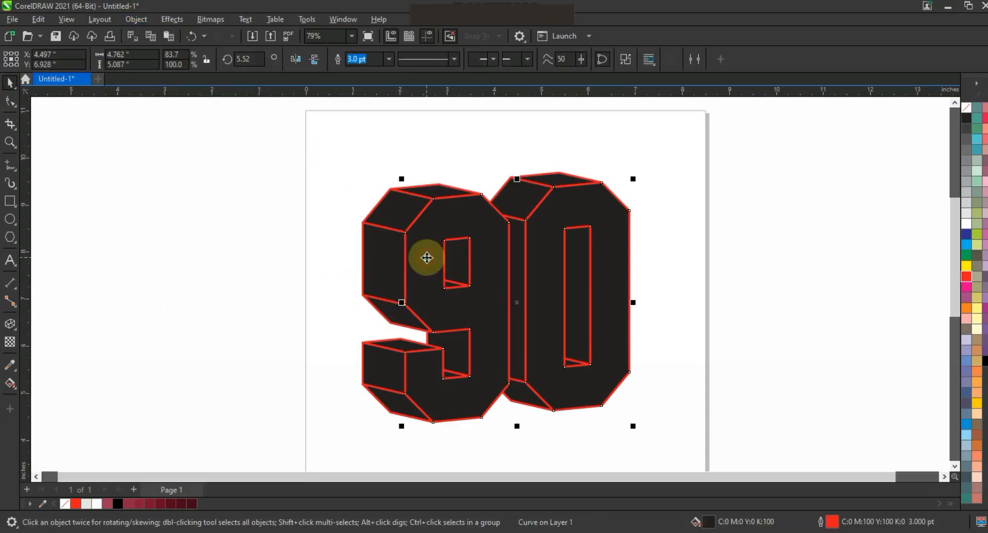
left_click(962, 226)
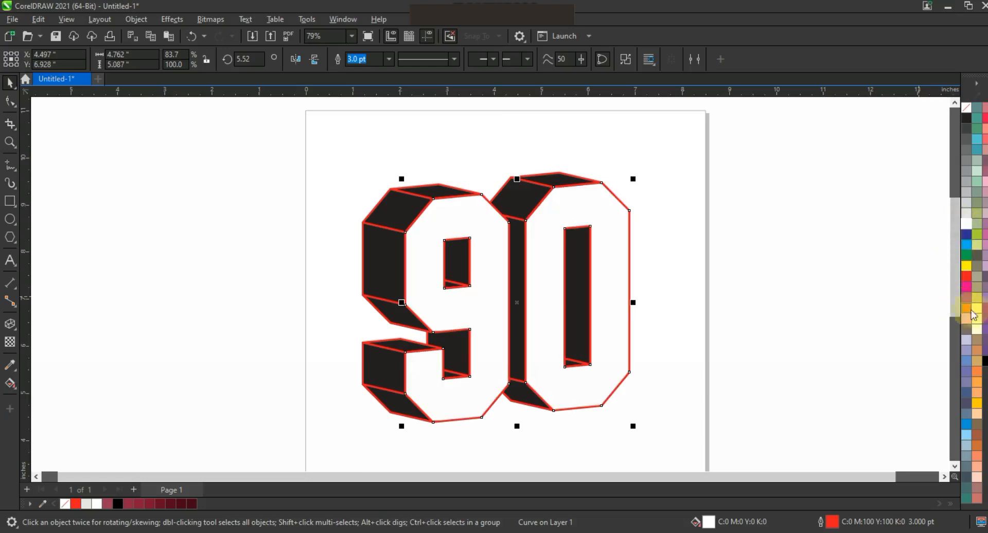
left_click(311, 146)
left_click_drag(311, 147, 675, 436)
left_click(294, 194)
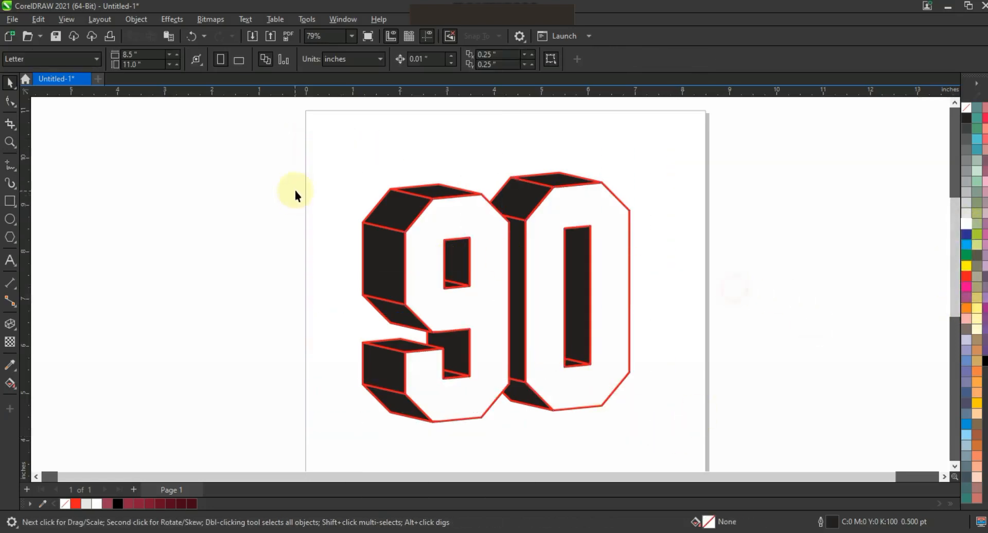
left_click(370, 226)
left_click(964, 186)
- Change the outline of both the front face and the extruded sides to black
left_click_drag(288, 137, 701, 447)
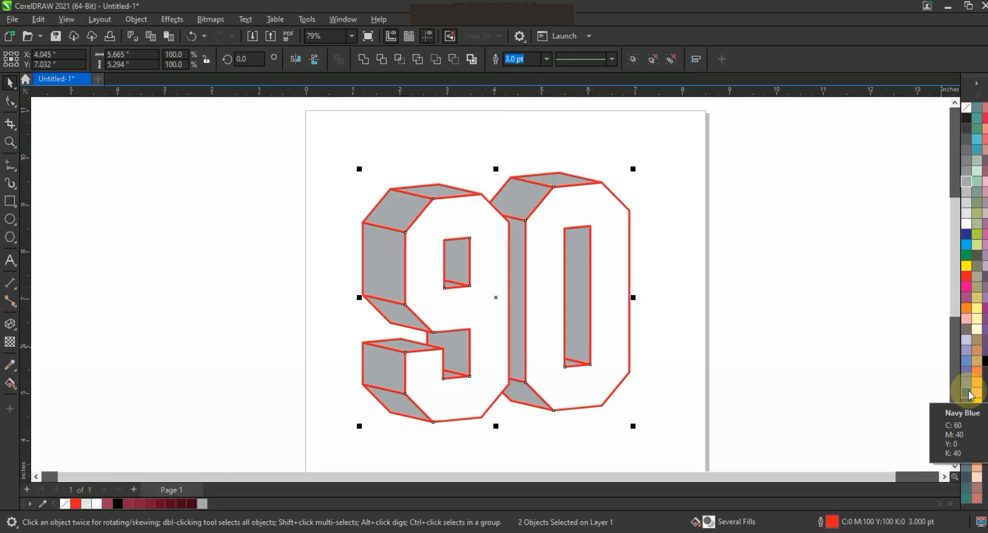
right_click(983, 359)
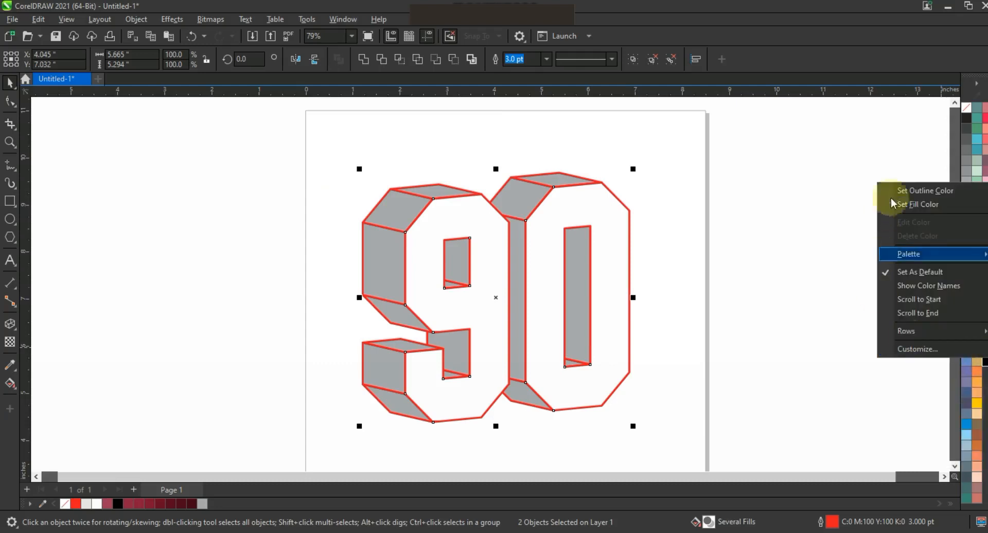
left_click(888, 192)
left_click(736, 237)
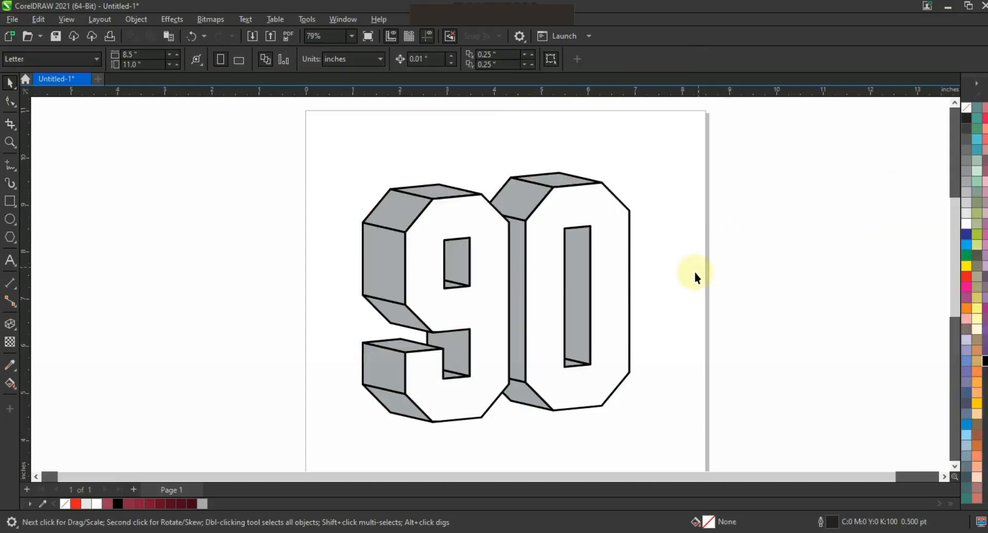
- Fill the 9's upper outer side faces with dark red shades: #8A1A3A on the left face and darker reds on the adjoining top faces
left_click(388, 264)
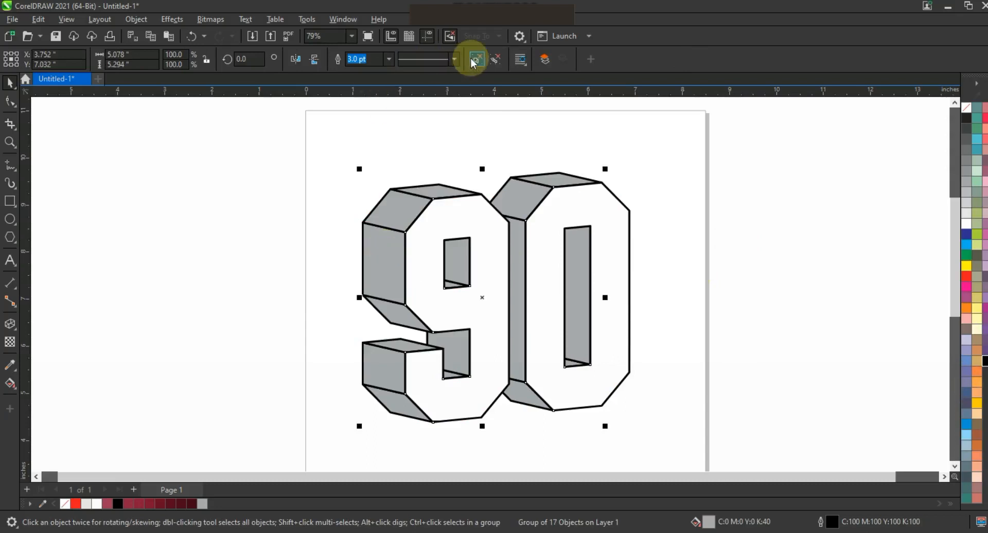
left_click(266, 193)
left_click(386, 269, "ctrl")
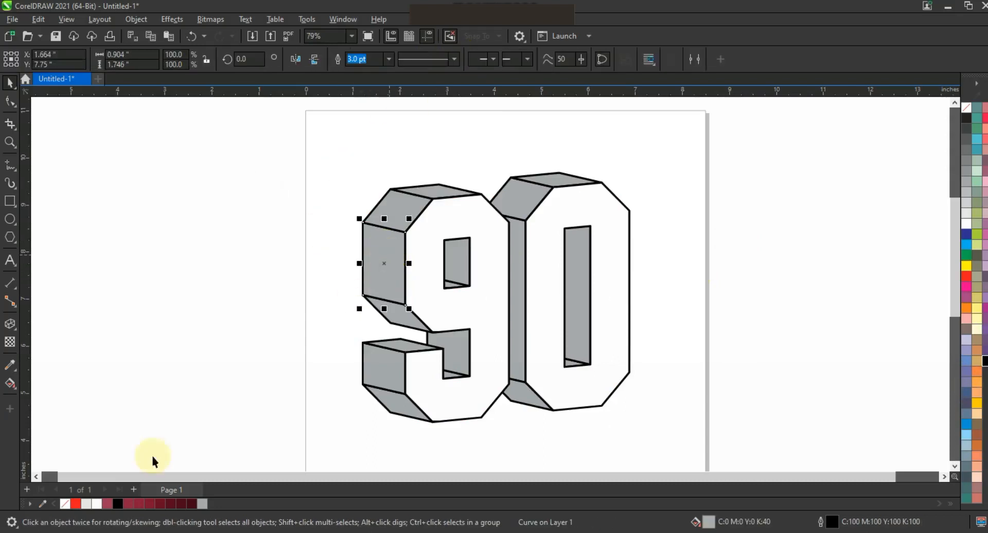
left_click(140, 502)
left_click(397, 208, "ctrl")
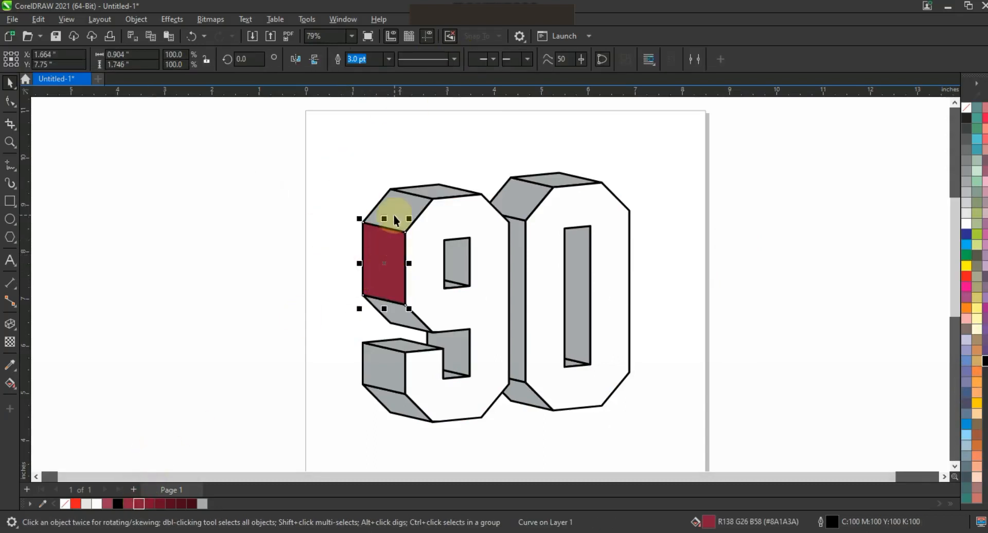
left_click(150, 502)
left_click(439, 190, "ctrl")
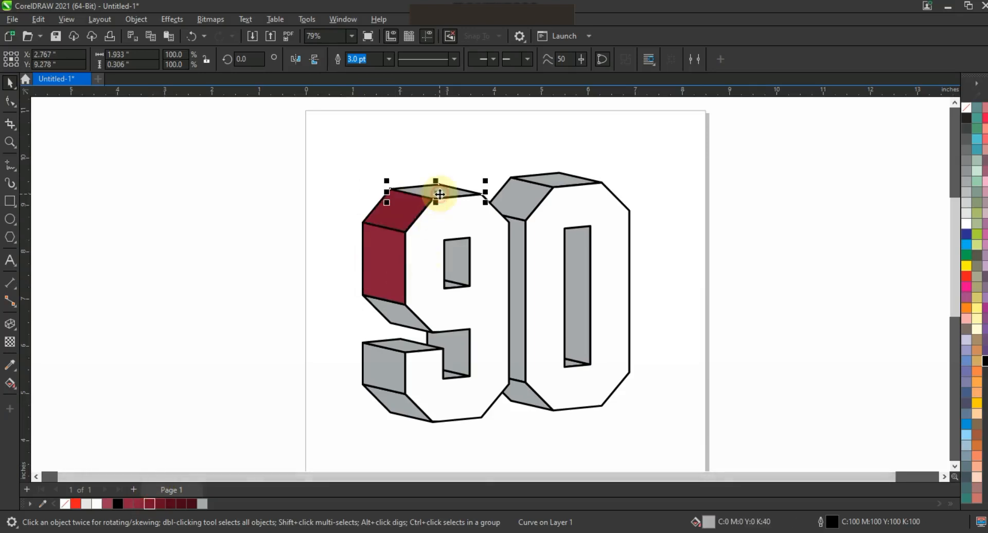
left_click(157, 504)
left_click(397, 313, "ctrl")
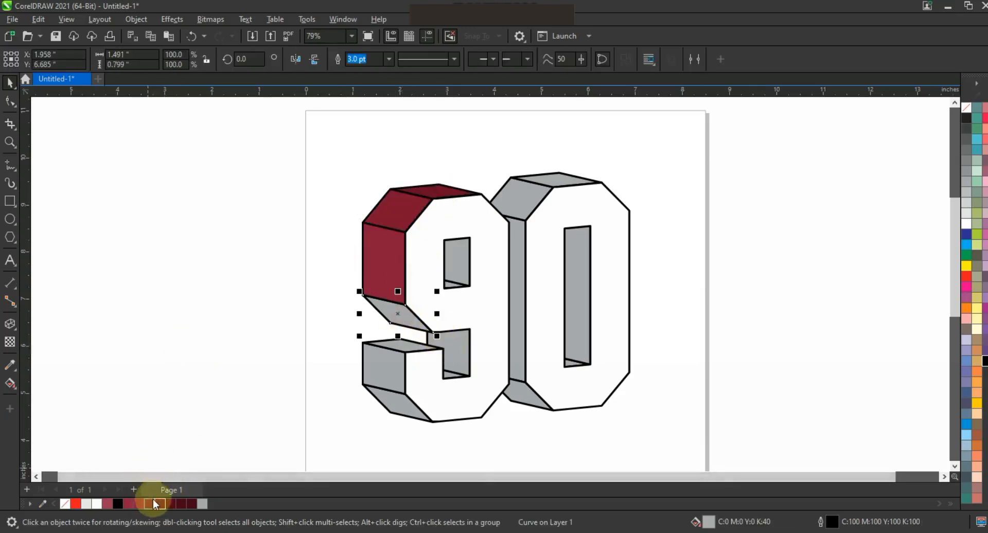
- Fill the inner side of the 9's upper hole with dark maroon #57081E and its bottom sliver with #8A1A3A
left_click(455, 261, "ctrl")
left_click(169, 503)
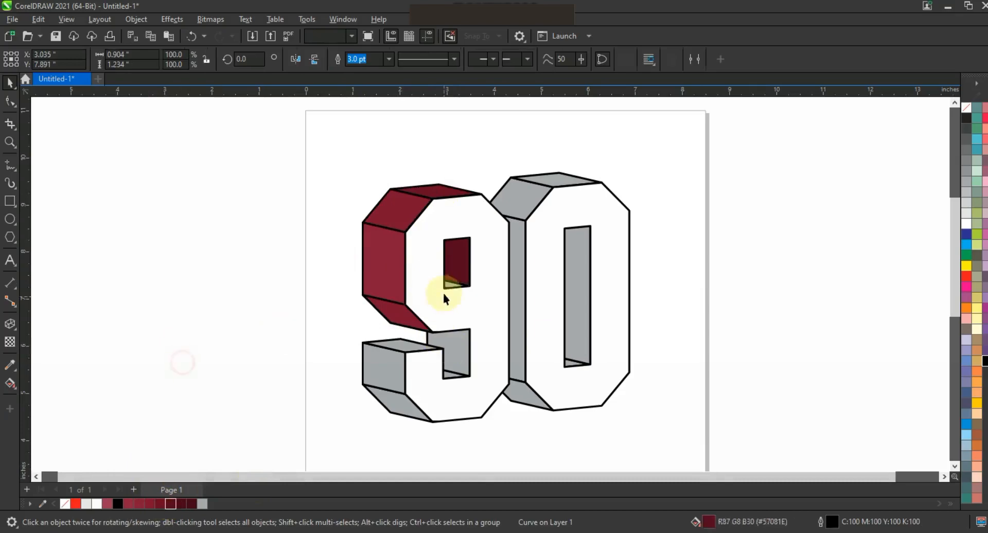
left_click(452, 284)
left_click(139, 503)
- Fill the inner side face of the 9's lower notch with dark maroon and its bottom sliver with a dark red
scroll(525, 229, "up", 2)
key("Escape")
scroll(483, 295, "down", 2)
scroll(475, 344, "up", 2)
key("Escape")
left_click(437, 352)
left_click(175, 505)
left_click(412, 392)
left_click(151, 503)
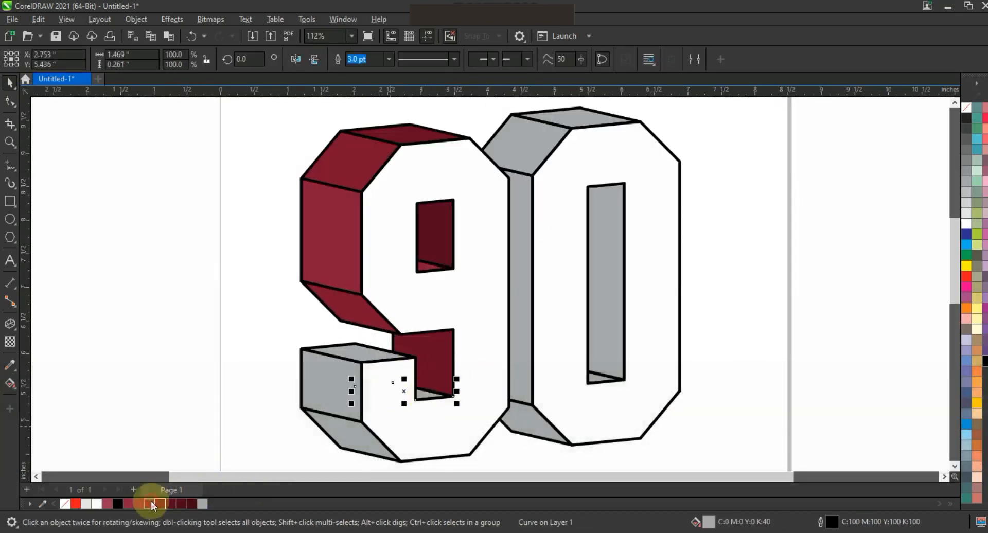
- Fill the top and left faces of the 9's lower arm with #8A1A3A and its bottom bevel with #57081E
left_click(358, 350)
left_click(139, 503)
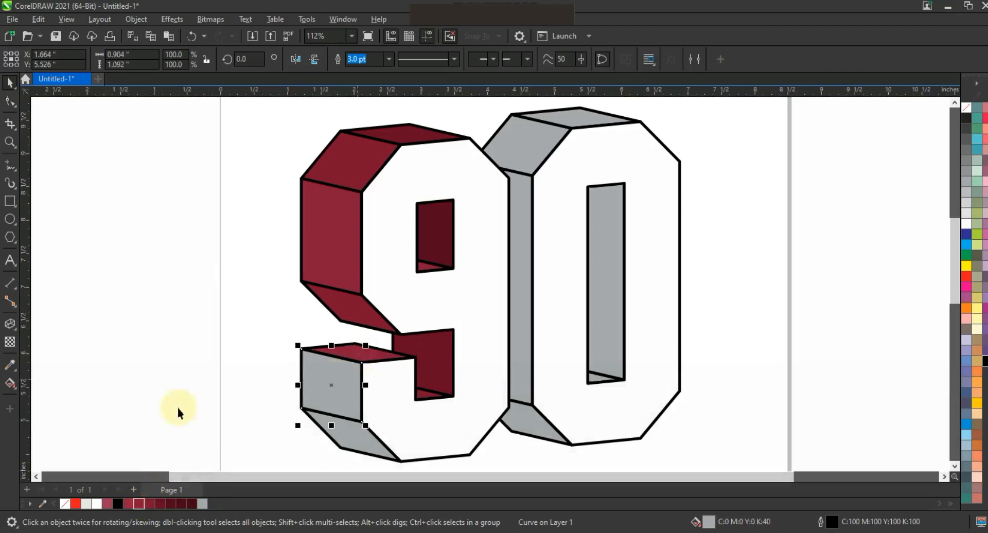
left_click(139, 503)
key("Tab")
left_click(170, 503)
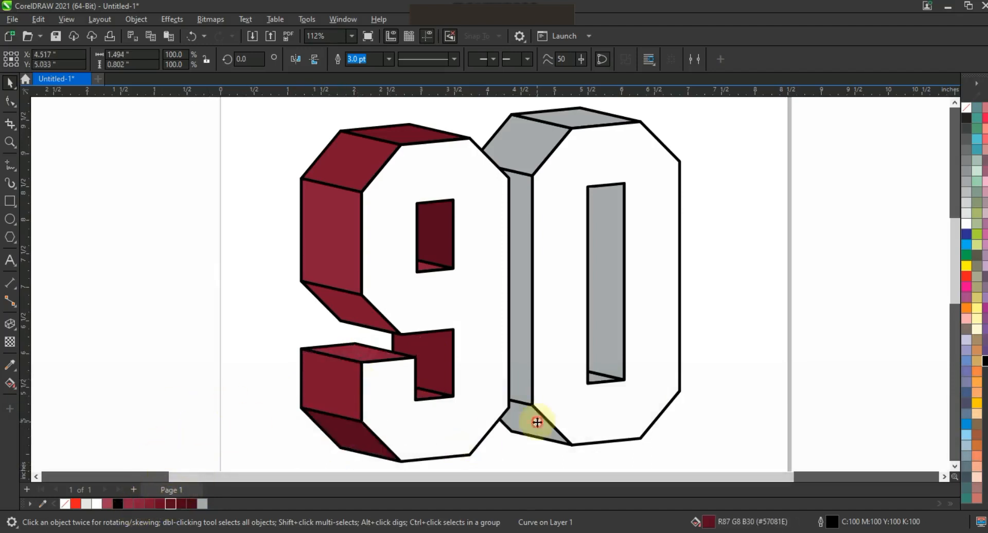
- Fill the 0's bottom bevel, left, upper-left and top side faces with dark red shades, using a lighter one on the left face
left_click(536, 425)
left_click(149, 503)
left_click(521, 381)
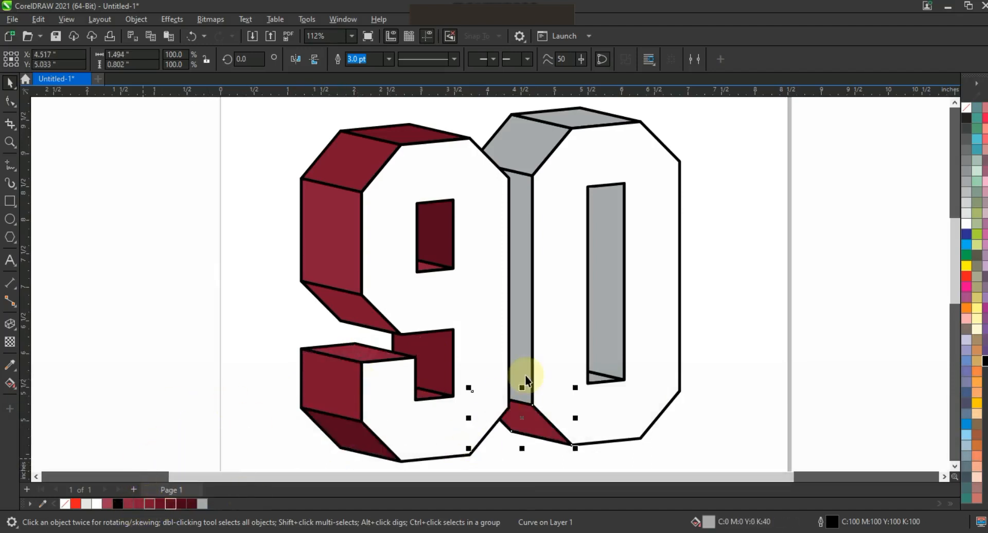
left_click(139, 503)
left_click(523, 142)
left_click(139, 503)
left_click(594, 123)
left_click(149, 503)
- Fill the inner side of the 0's hole with dark maroon #57081E and its bottom sliver with a dark red
left_click(602, 276)
left_click(171, 504)
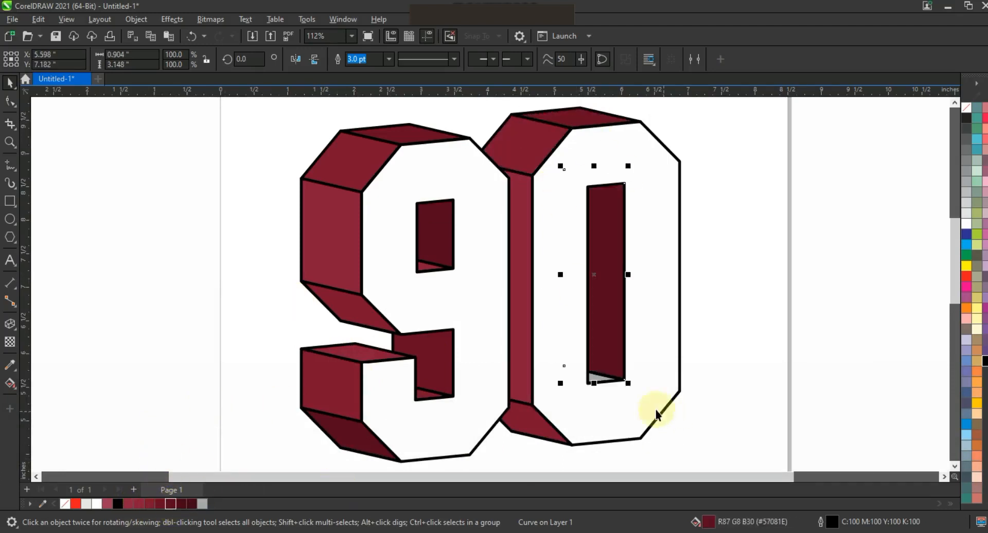
left_click(597, 378)
left_click(149, 503)
left_click(800, 385)
- Set the phrase list beside the 90 in Machine BT and split it into separate lines converted to curves
key("F3")
key("Escape")
left_click(11, 138)
left_click_drag(331, 165, 707, 396)
key("F8")
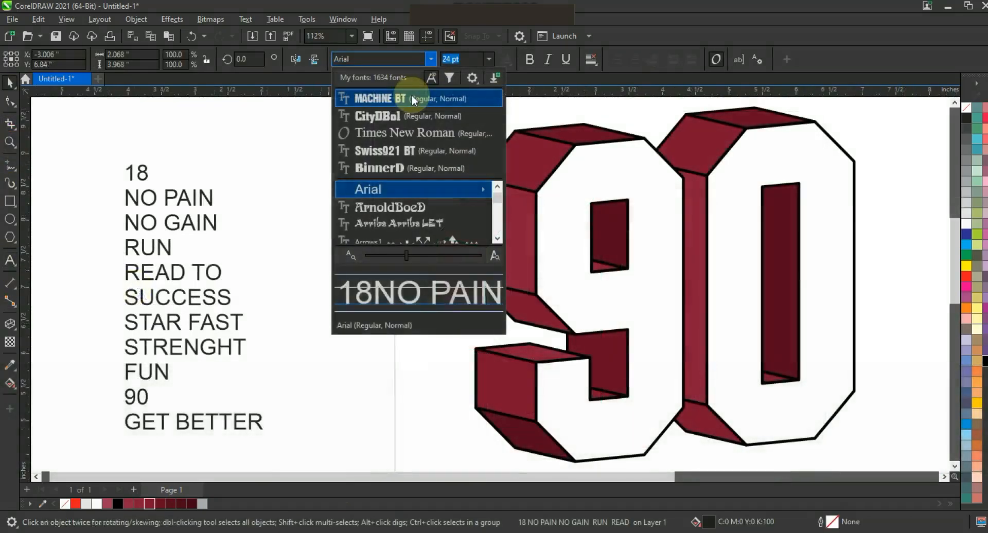
left_click(411, 97)
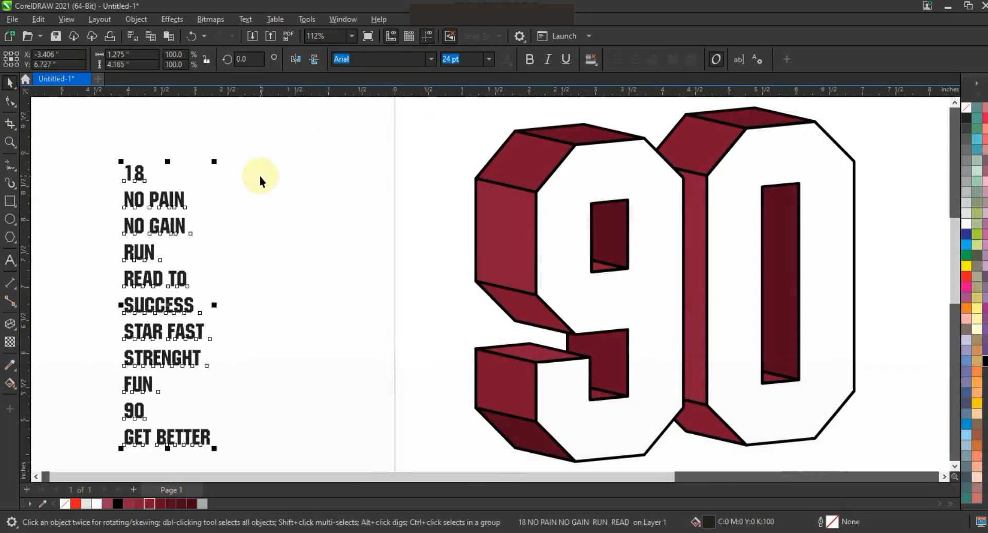
key("ctrl+k")
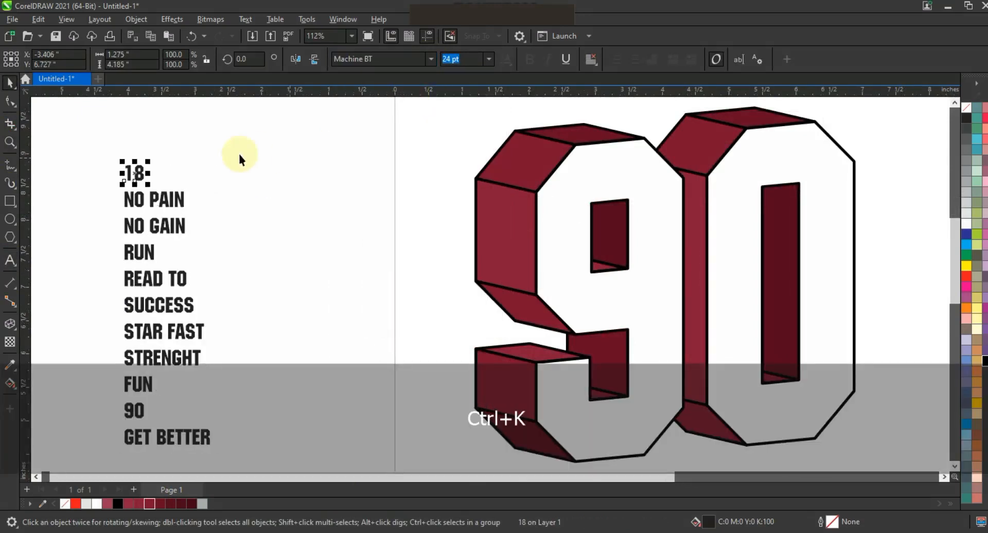
key("ctrl+q")
- Move the 18 onto the 9's top side face and fill it white
left_click_drag(586, 131, 590, 129)
key("shift+F2")
key("F3")
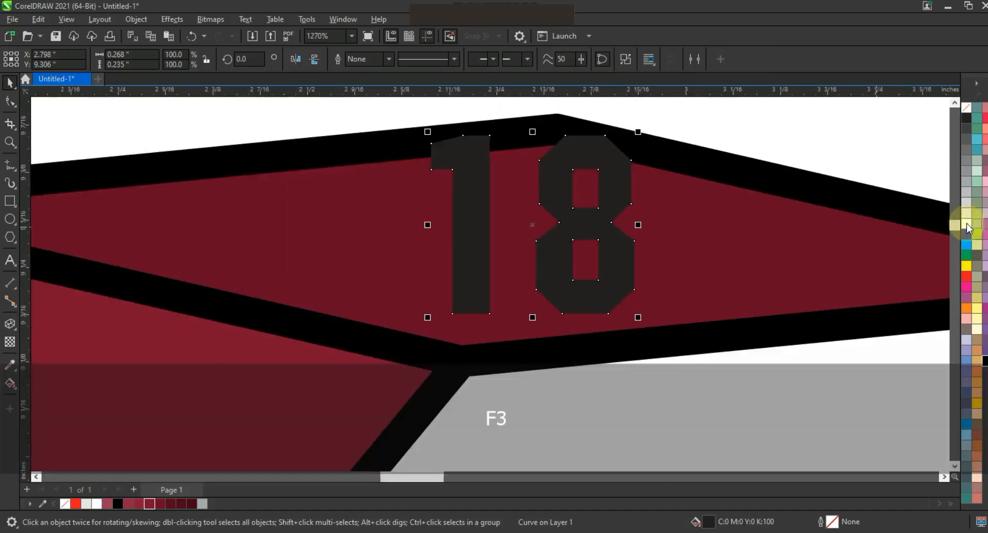
left_click_drag(967, 224, 520, 203)
key("F3")
- Add a perspective to the 18 and reposition its corners so it slants along the 9's top side face
left_click(125, 19)
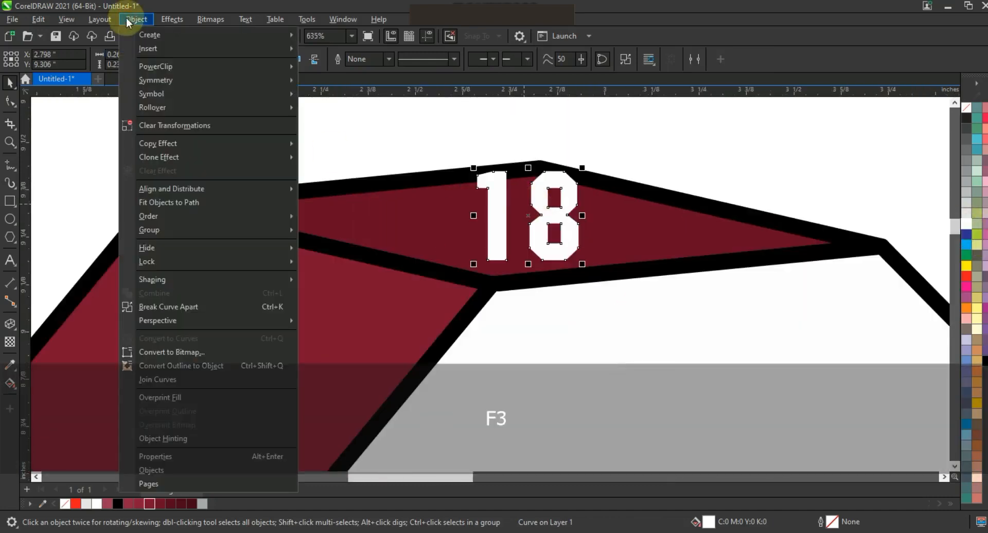
mouse_move(196, 321)
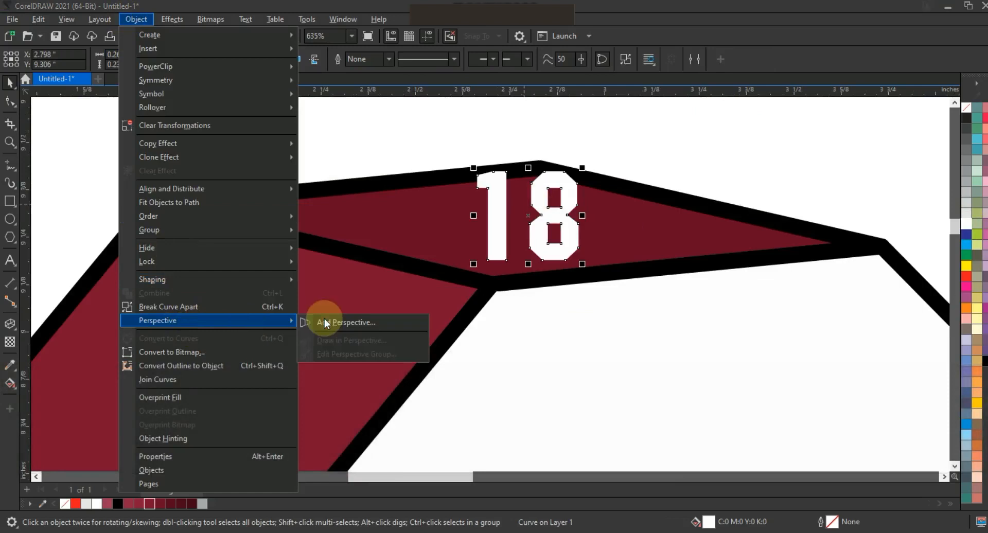
left_click(323, 317)
left_click_drag(473, 168, 369, 207)
left_click_drag(575, 172, 520, 192)
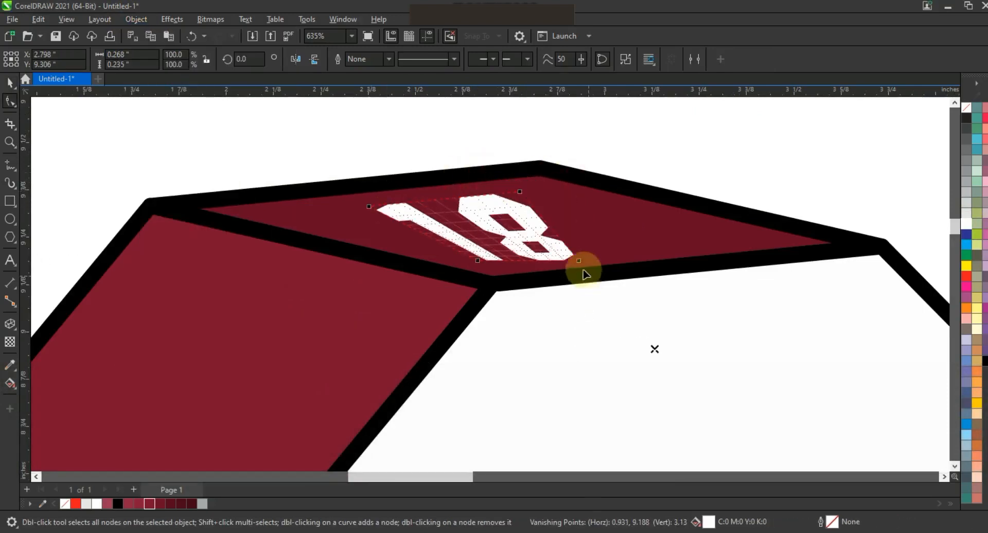
left_click_drag(579, 261, 660, 240)
left_click_drag(478, 262, 506, 271)
left_click_drag(661, 240, 681, 258)
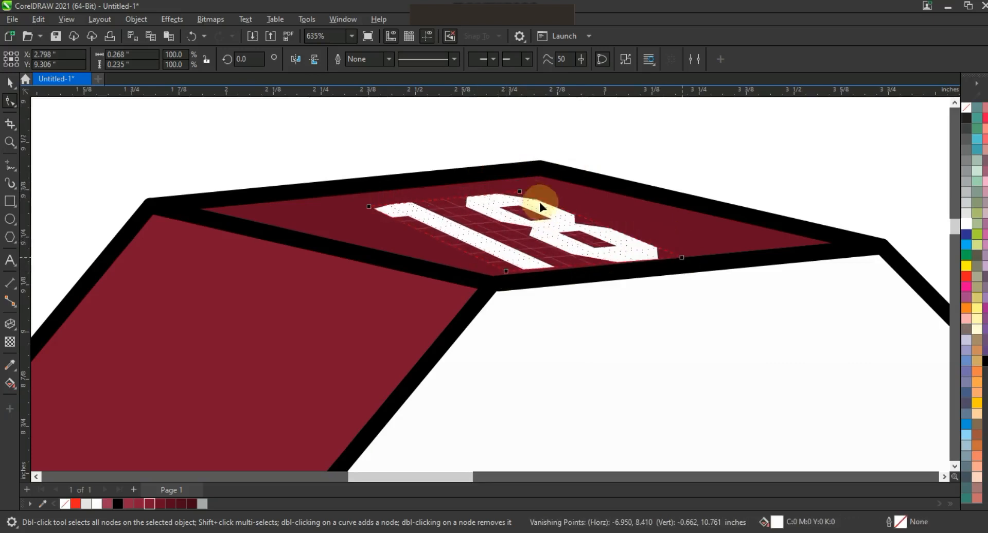
- Refine the 18's perspective corners so the number spreads wider and follows the edges of the 9's top face
left_click_drag(521, 193, 534, 184)
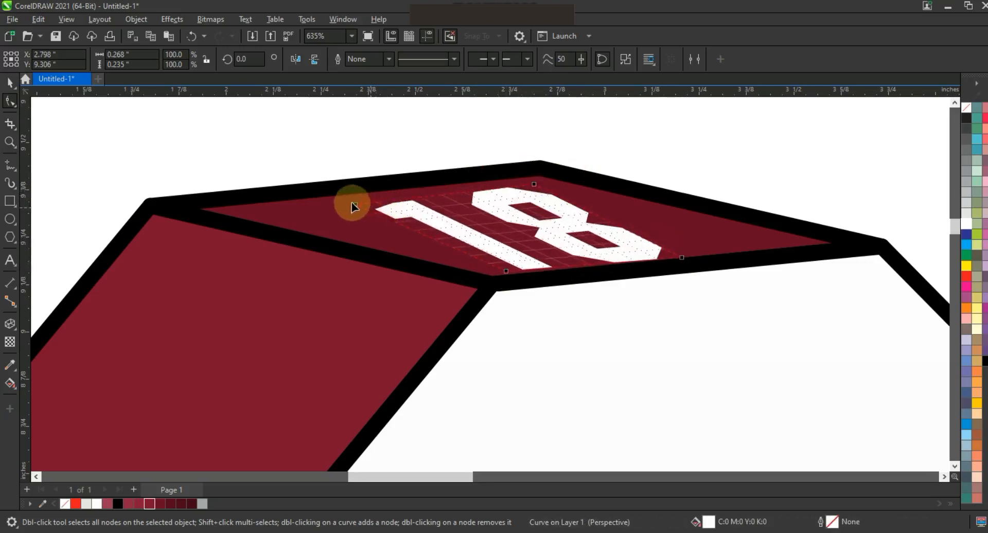
left_click_drag(355, 206, 350, 201)
left_click_drag(506, 271, 495, 269)
left_click_drag(680, 254, 736, 233)
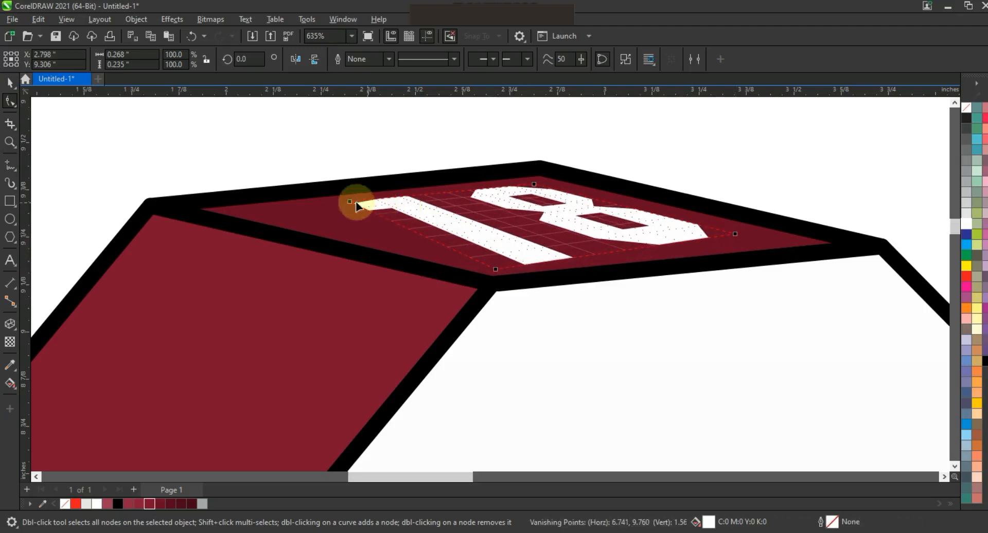
left_click_drag(351, 202, 326, 213)
left_click_drag(497, 269, 518, 261)
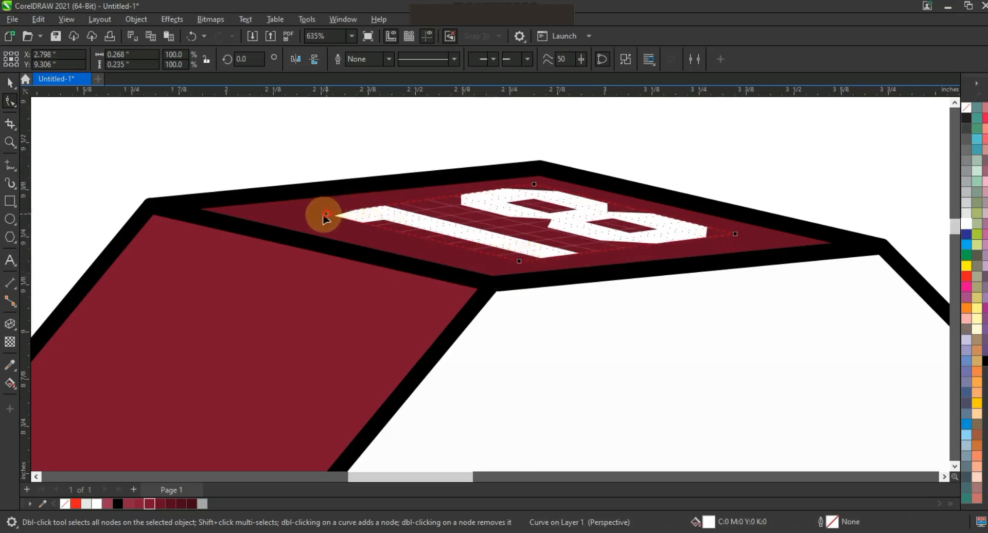
left_click(10, 83)
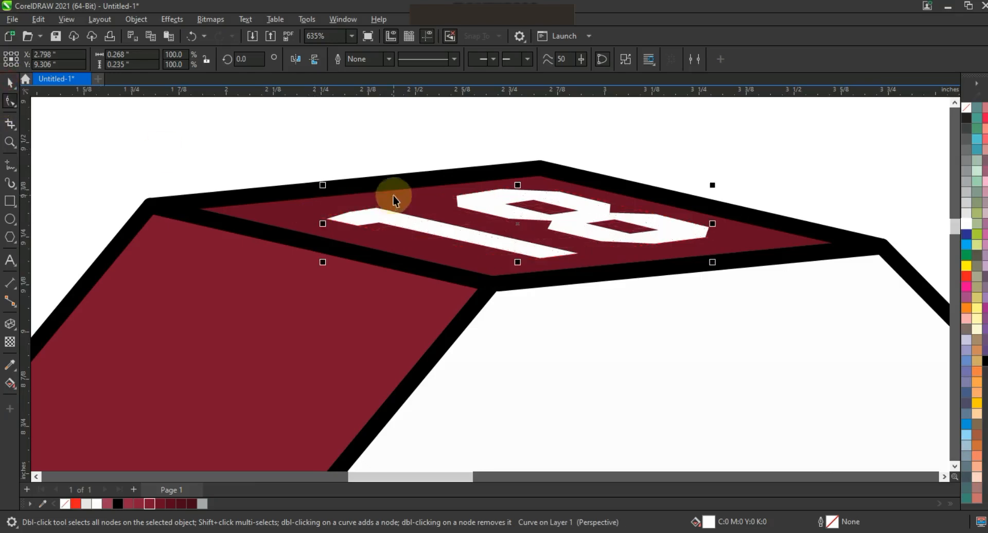
- Place the NO PAIN / NO GAIN text over the 9's upper-left side face and fill it white
key("F3")
key("Escape")
key("F3")
key("Escape")
left_click_drag(287, 137, 717, 331)
key("shift+F2")
key("Escape")
left_click_drag(167, 210, 553, 168)
left_click(968, 225)
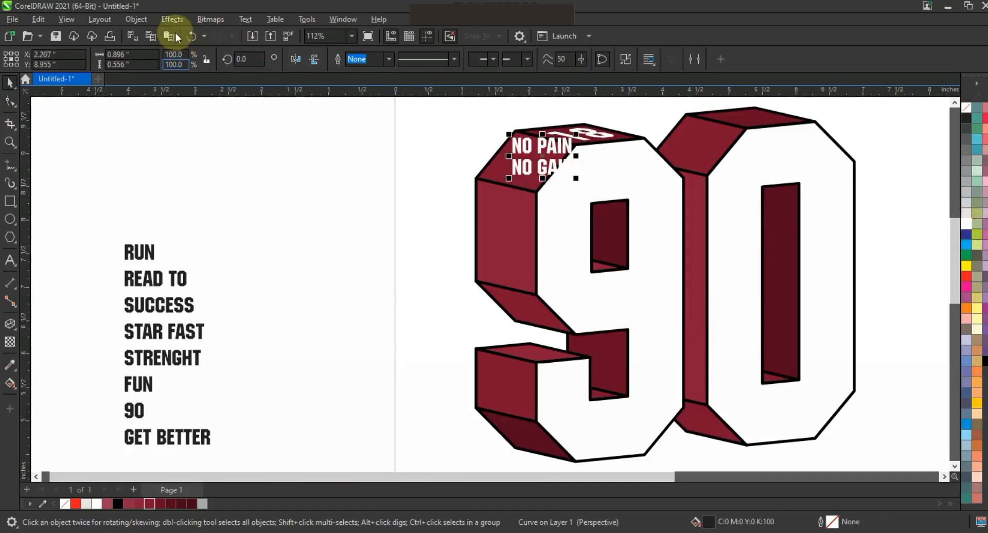
- Add a perspective to the NO PAIN / NO GAIN text and fit its corners inside the 9's upper-left side face
left_click(173, 23)
mouse_move(135, 19)
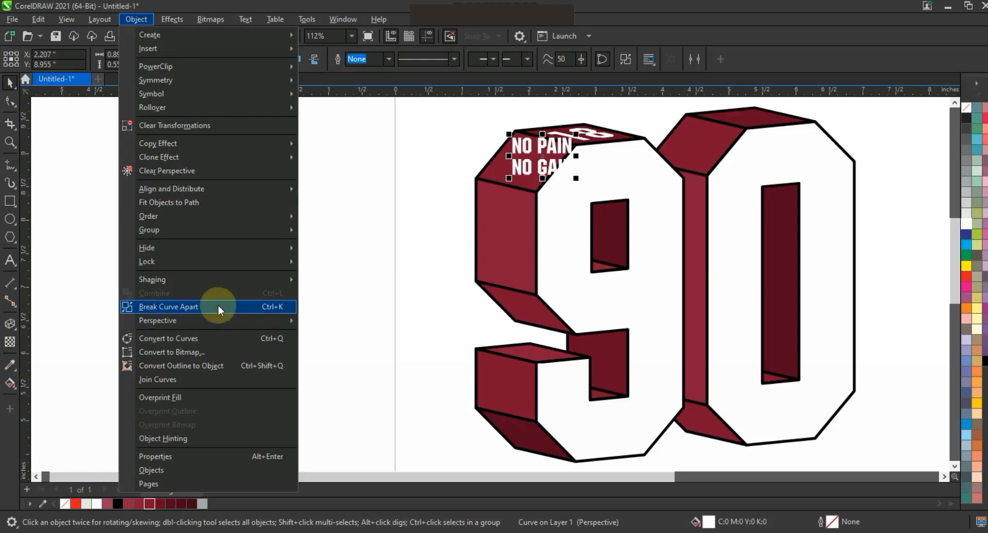
mouse_move(219, 323)
left_click(325, 325)
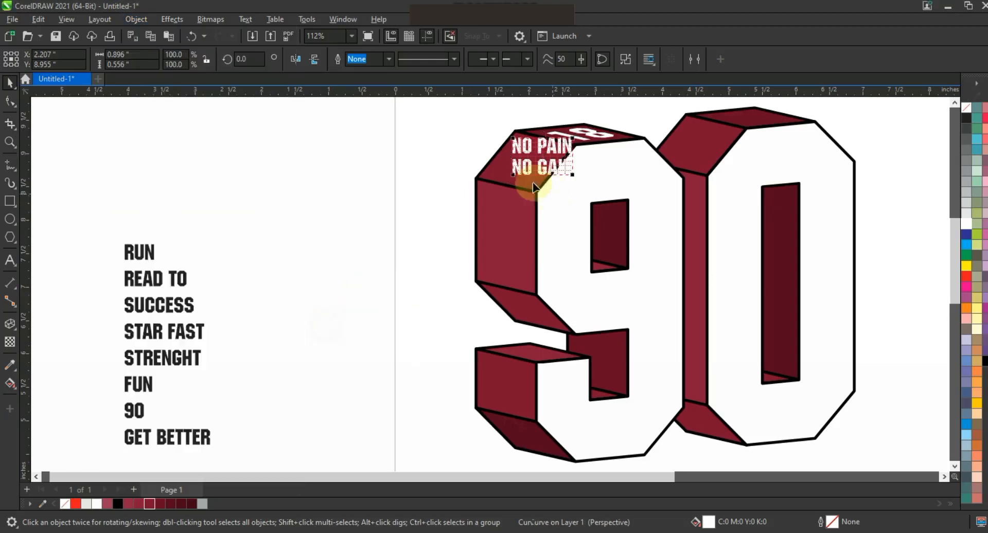
left_click_drag(485, 177, 480, 178)
left_click_drag(573, 176, 533, 184)
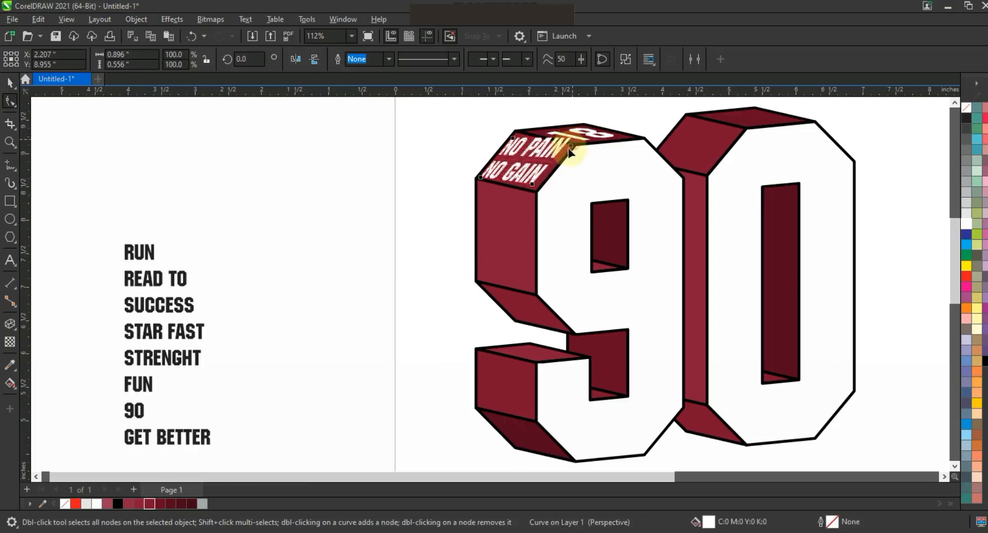
left_click_drag(569, 151, 568, 150)
left_click_drag(513, 138, 516, 136)
left_click_drag(483, 177, 535, 186)
left_click_drag(567, 157, 565, 153)
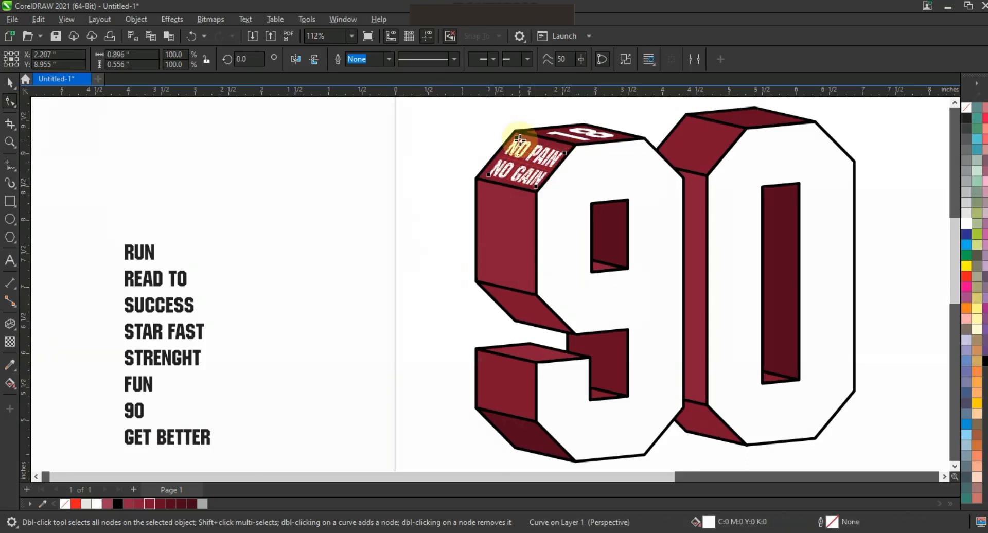
- Draw a black-filled square about 13.1 inches wide around the 90 and send it behind the artwork
left_click_drag(333, 205, 525, 366)
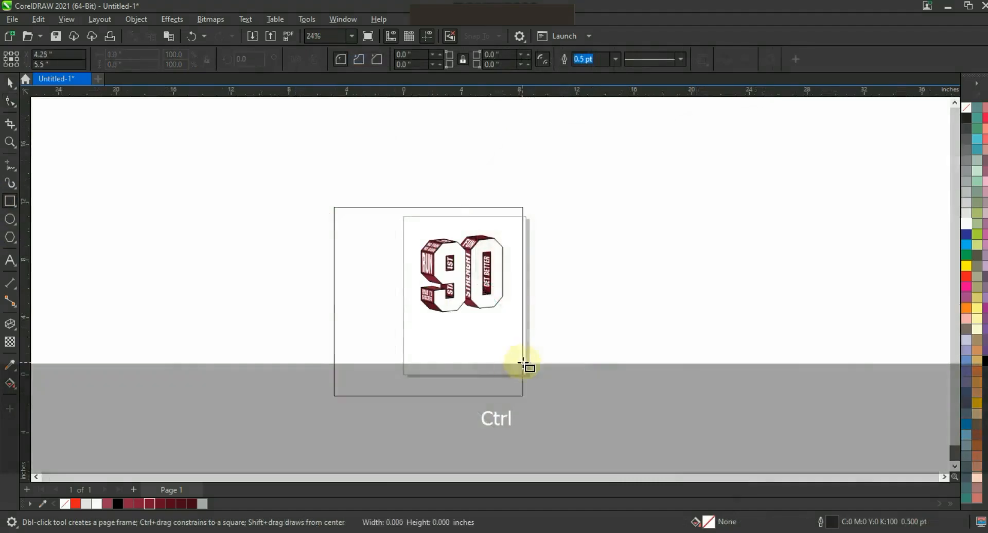
key("shift+F2")
left_click(982, 362)
key("shift+Page_Down")
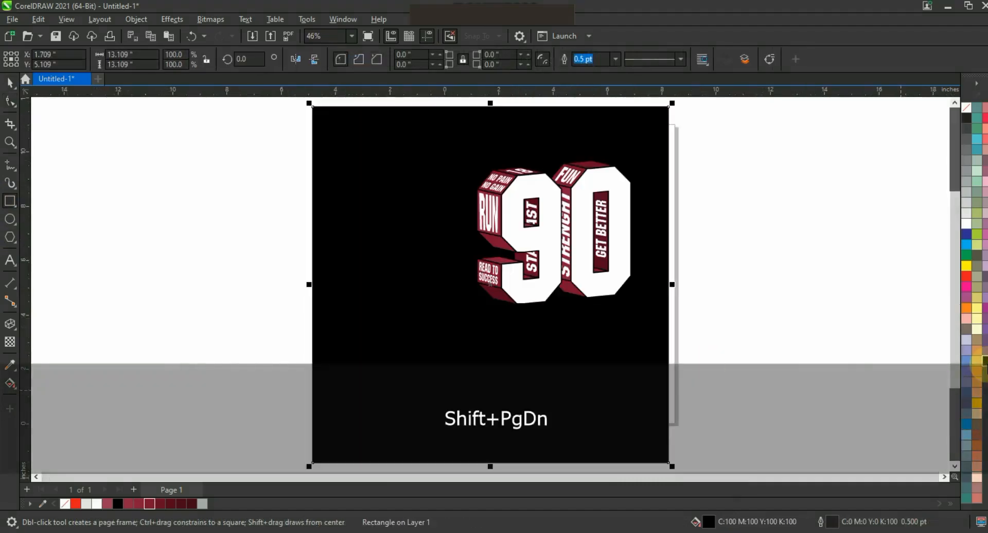
key("Escape")
- Move the whole 90 artwork to about the middle of the black square and enlarge it slightly
left_click(10, 82)
left_click_drag(183, 128, 741, 346)
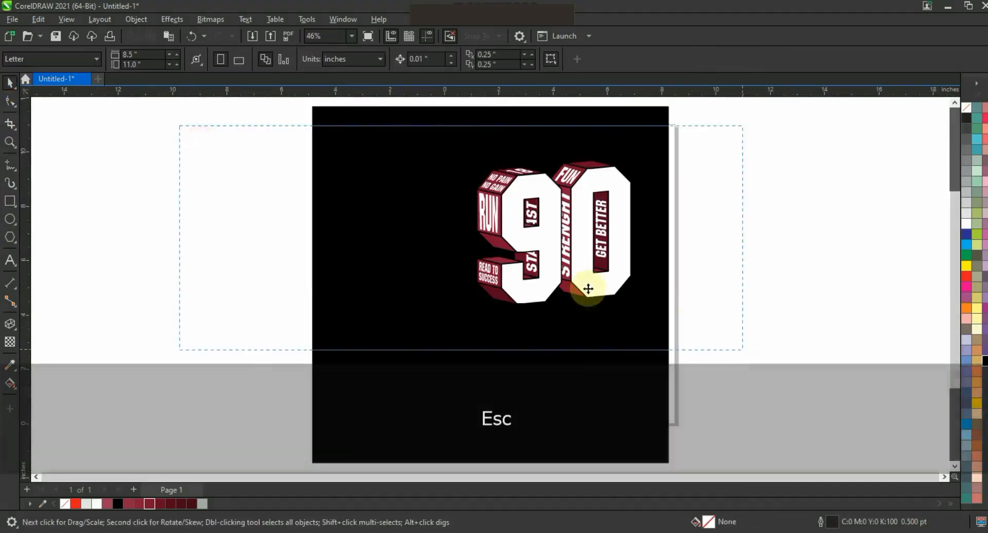
key("p")
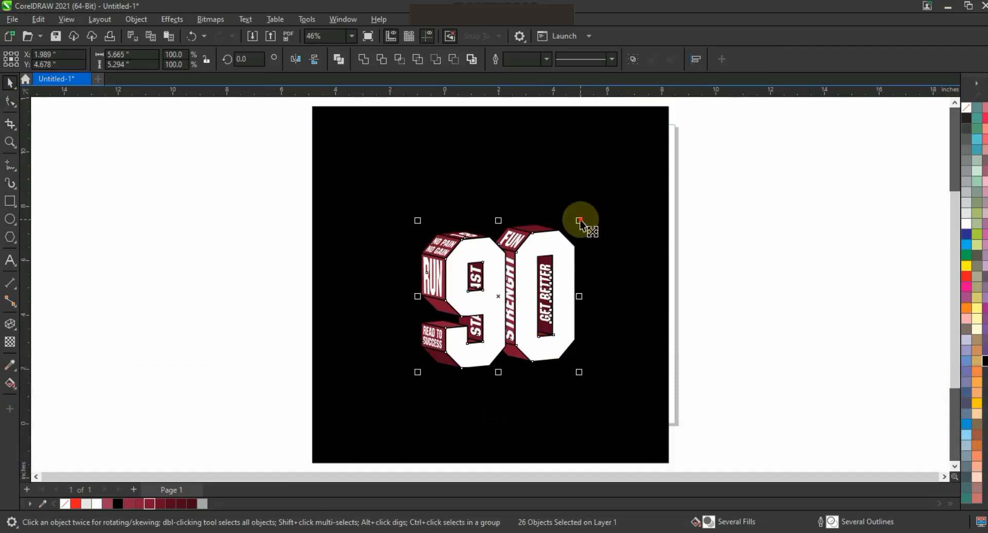
left_click_drag(580, 222, 600, 205)
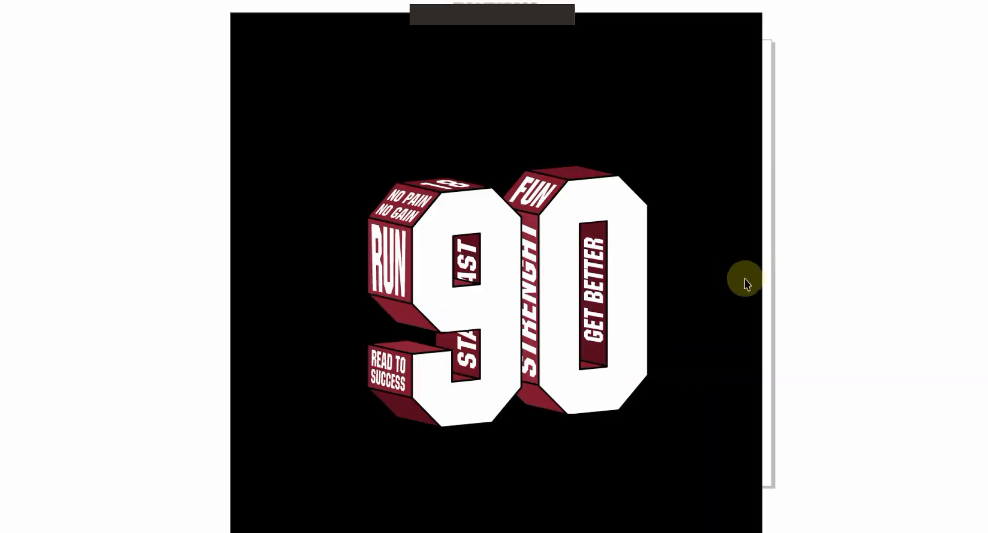